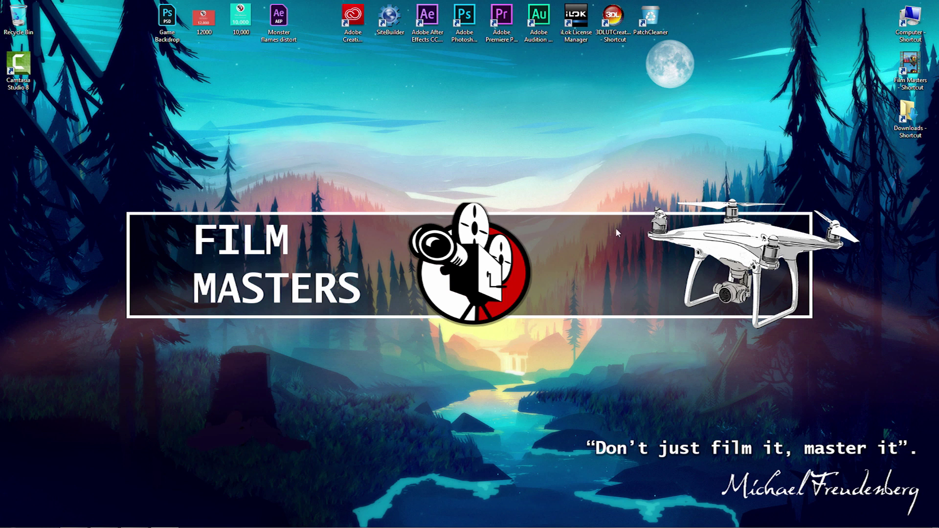
# Launch Audition and create a new stereo waveform file named 'Little box' (44100 Hz, 32-bit float)
pyautogui.doubleClick(533, 23)
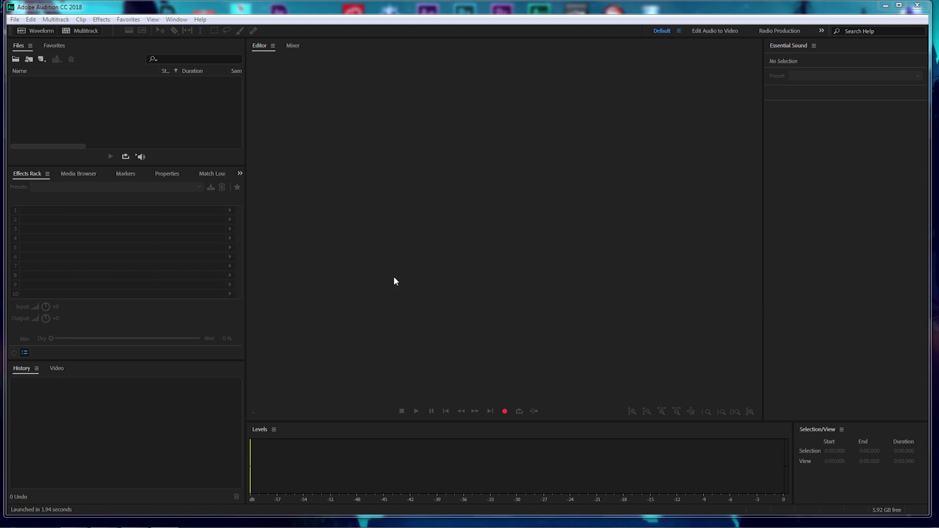
pyautogui.click(39, 32)
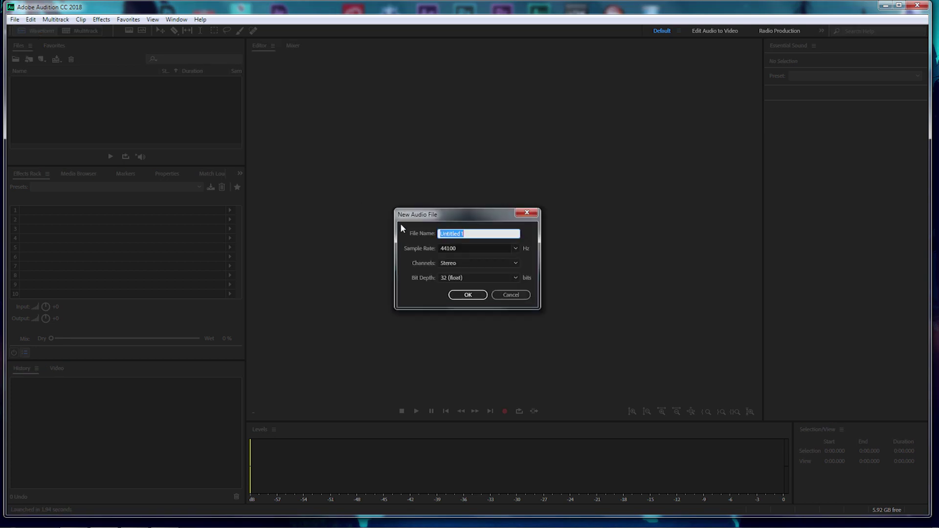
pyautogui.write('Little box')
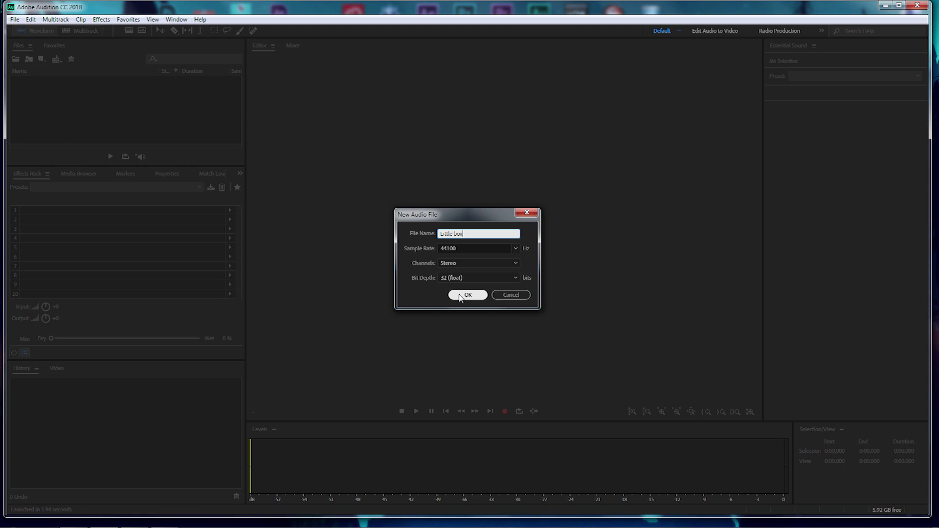
pyautogui.click(461, 296)
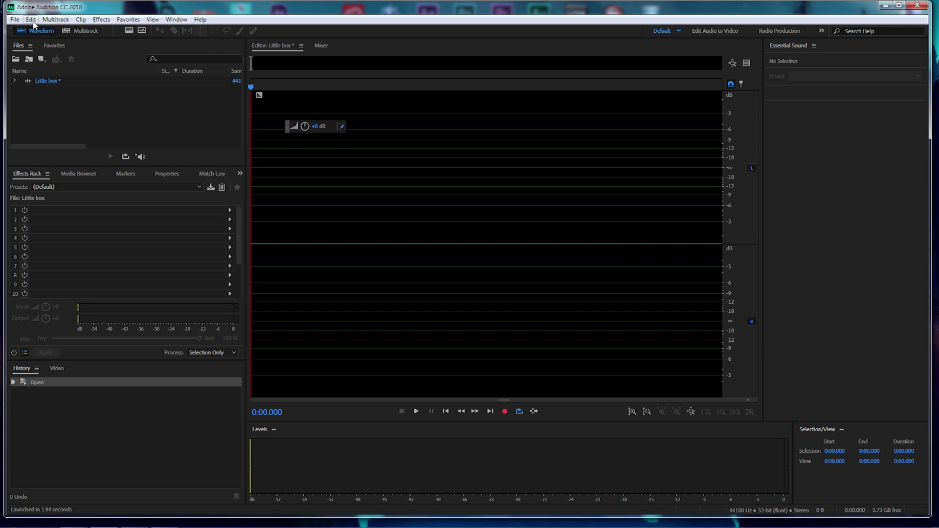
pyautogui.click(31, 20)
pyautogui.moveTo(101, 354)
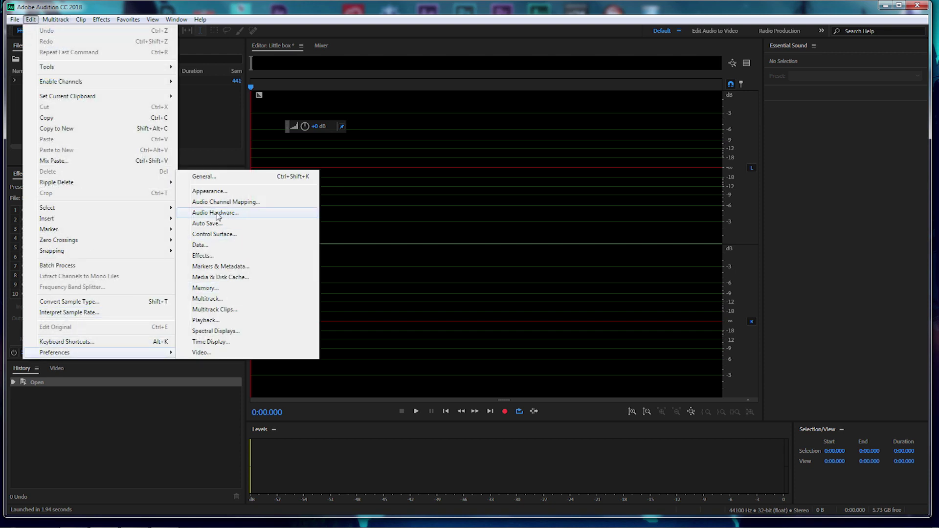
pyautogui.click(214, 214)
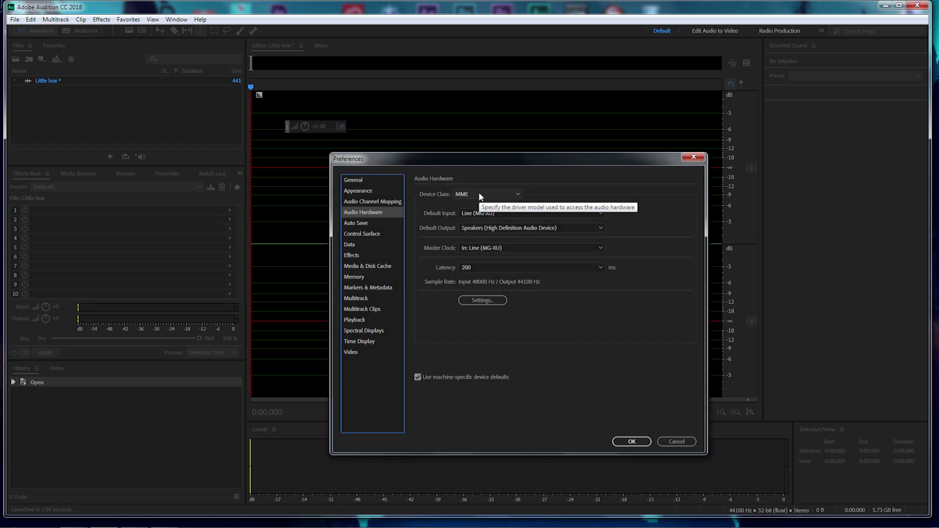
pyautogui.click(516, 197)
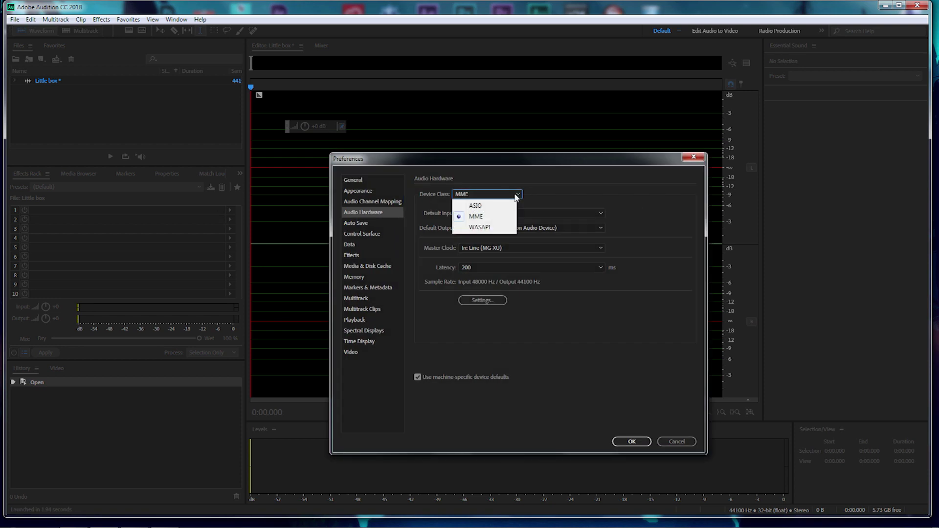
pyautogui.click(619, 192)
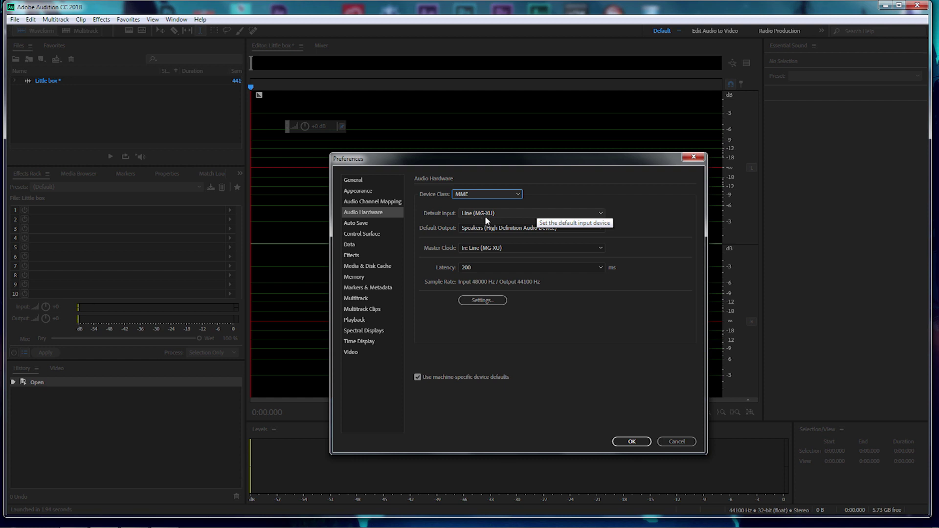
pyautogui.click(518, 214)
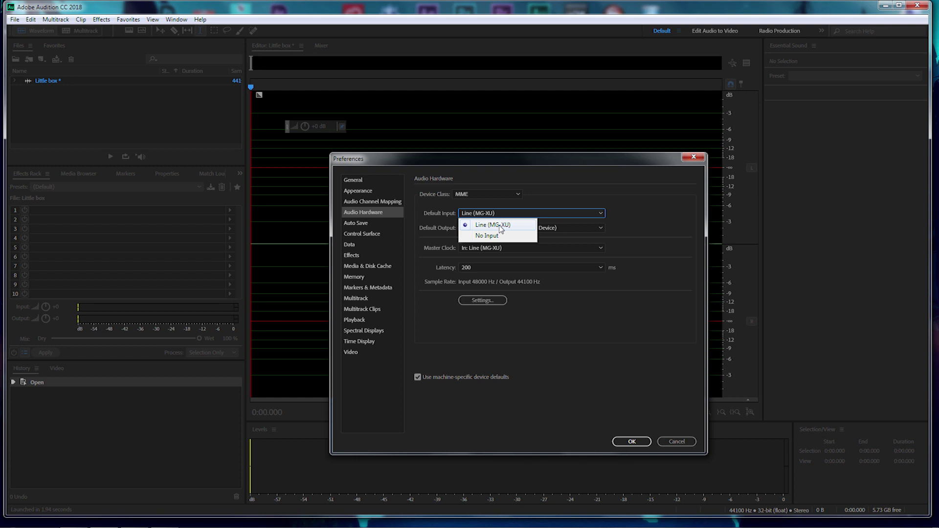
pyautogui.click(645, 220)
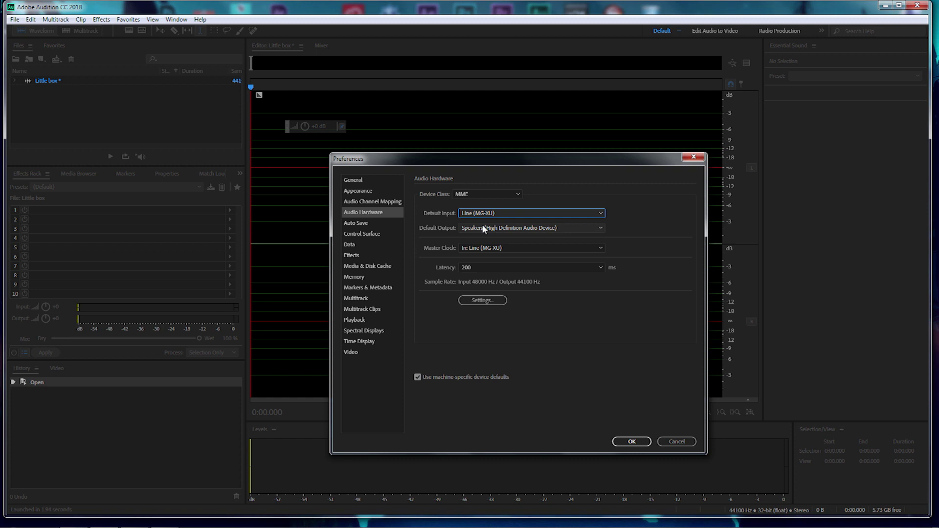
pyautogui.click(503, 228)
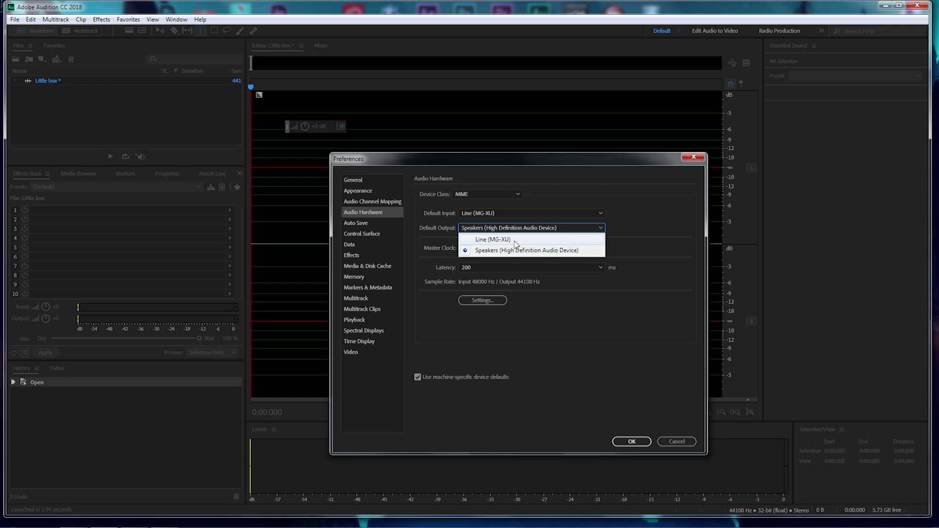
pyautogui.click(626, 245)
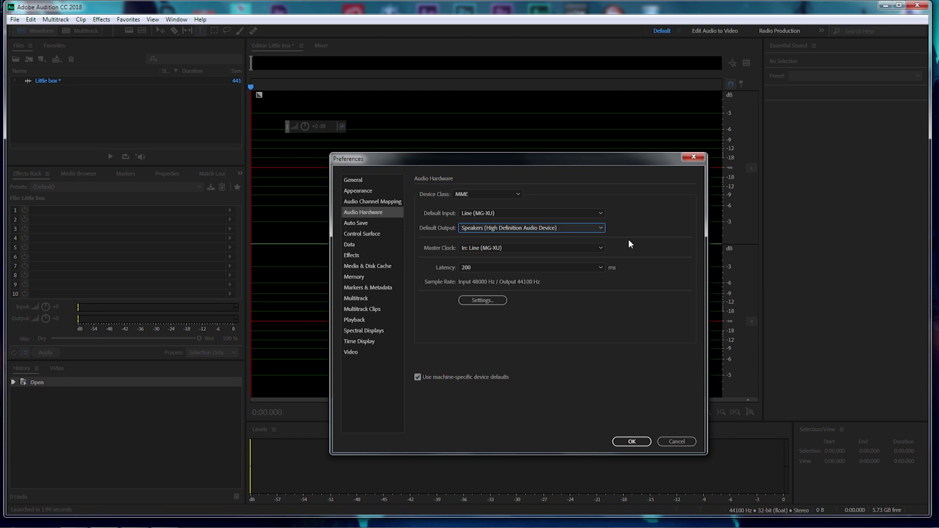
pyautogui.click(619, 440)
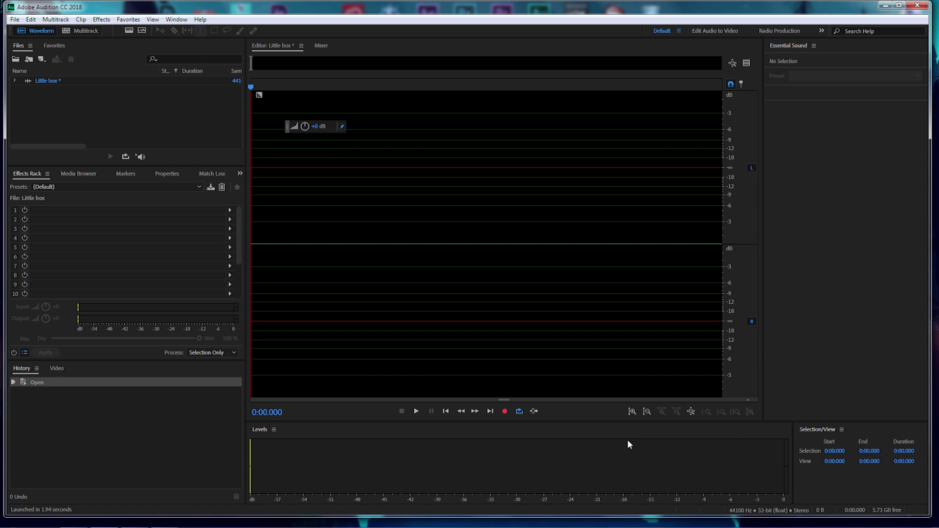
# Record roughly 20 seconds of voice into Little box, then stop recording
pyautogui.click(508, 413)
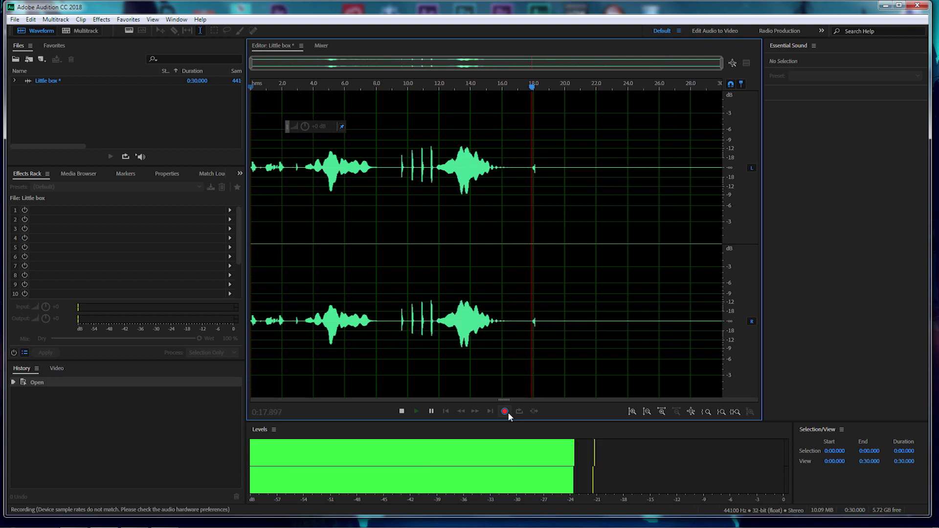
pyautogui.click(505, 411)
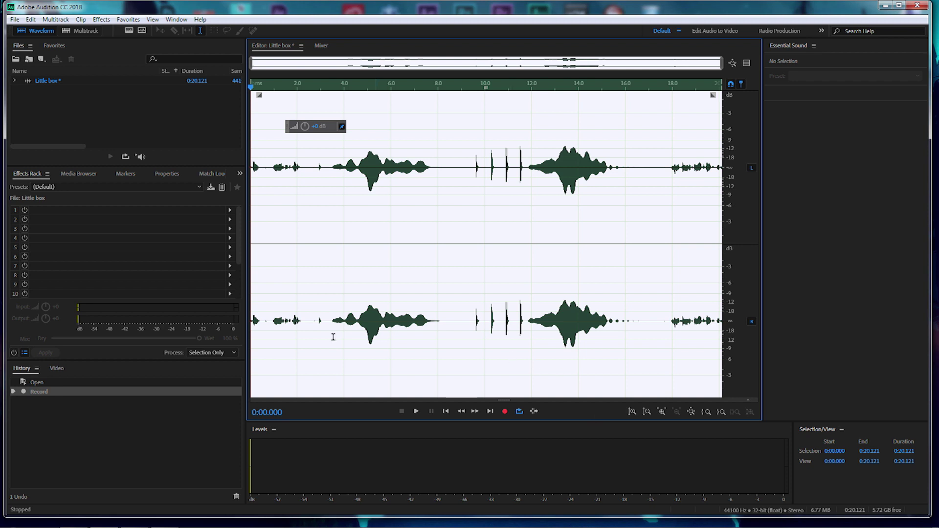
# Delete the opening 3.256 seconds and play back the trimmed 16.865-second recording
pyautogui.moveTo(327, 321); pyautogui.dragTo(219, 328)
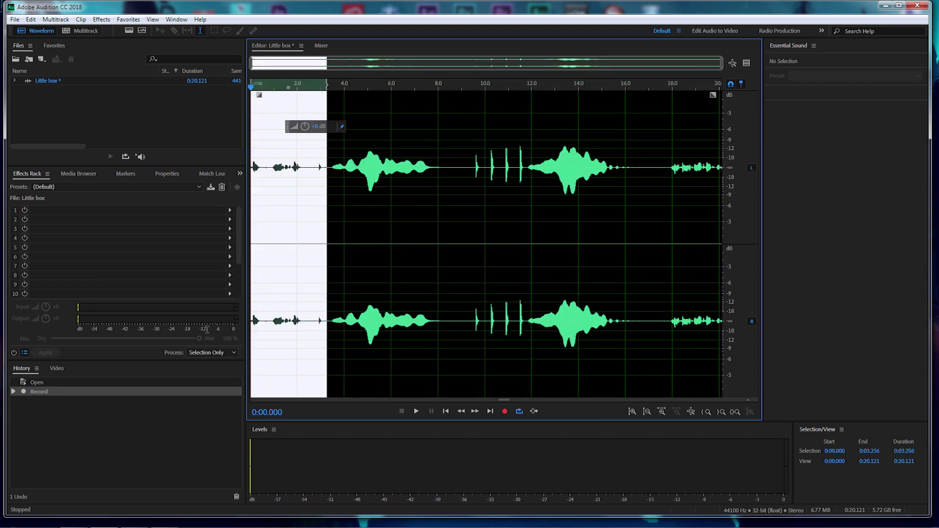
pyautogui.press('Delete')
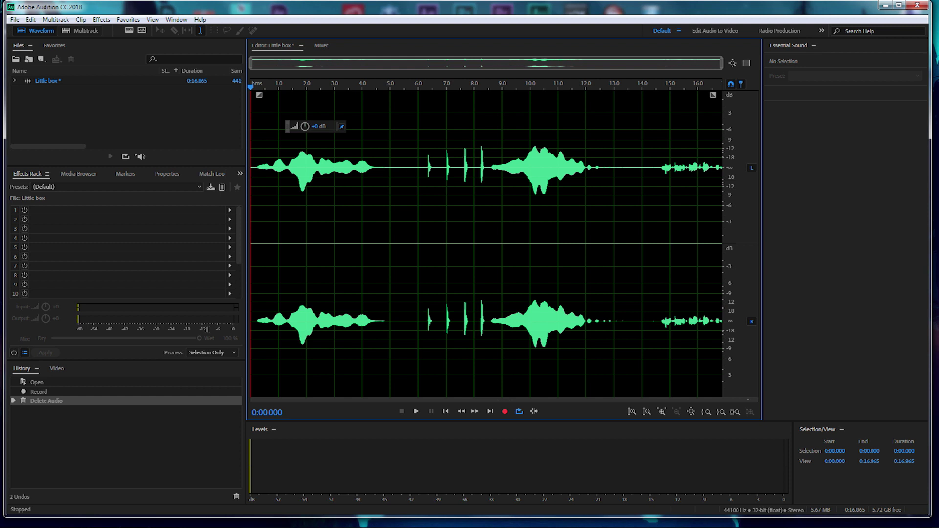
pyautogui.press('space')
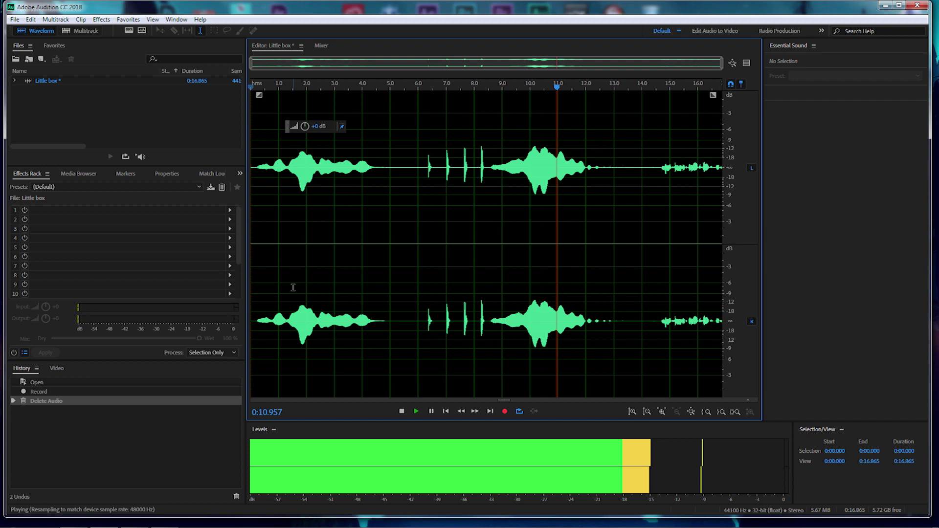
pyautogui.press('space')
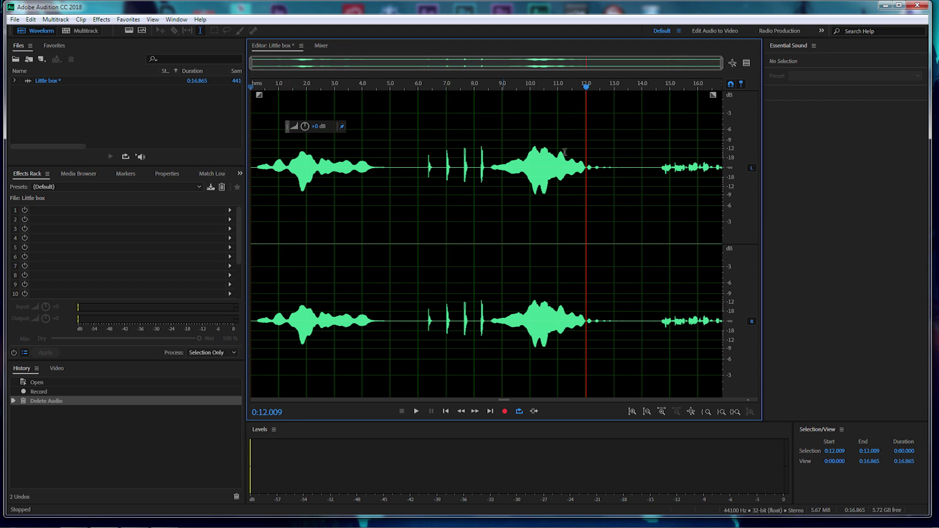
pyautogui.click(103, 20)
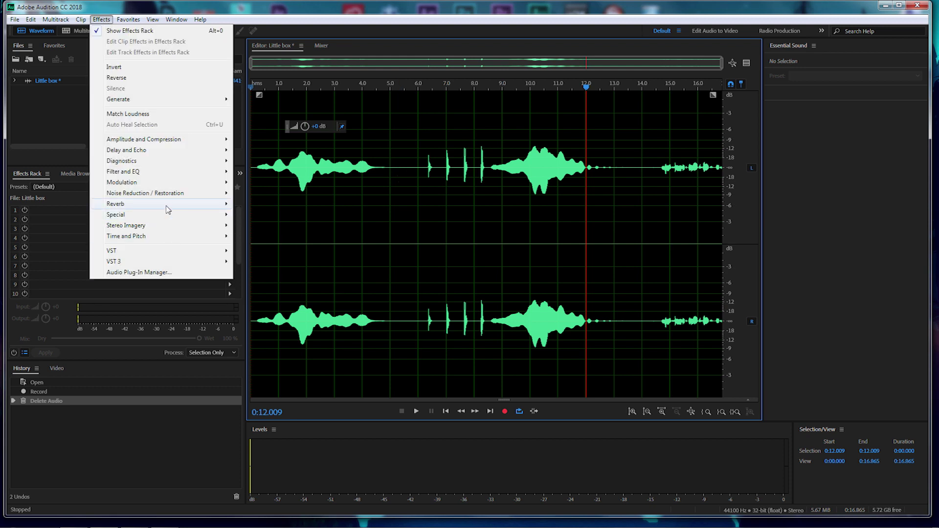
pyautogui.moveTo(168, 210)
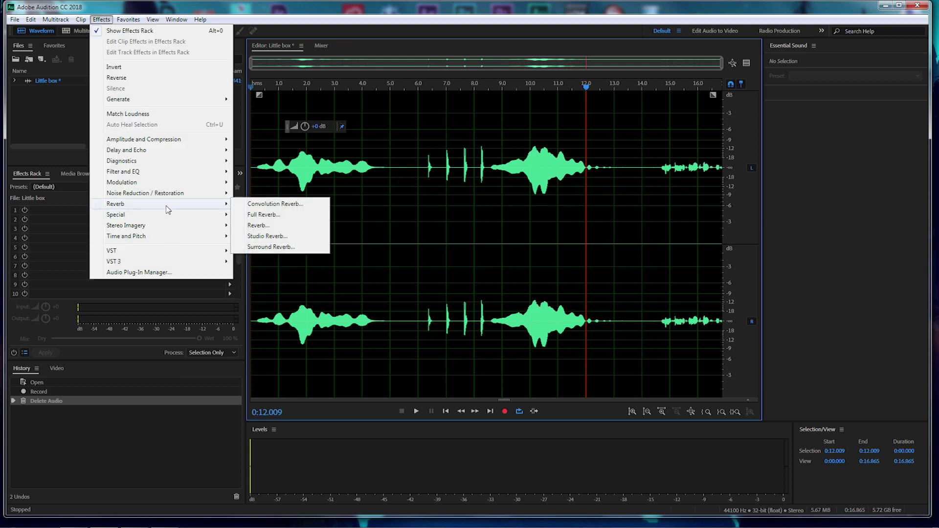
pyautogui.click(269, 226)
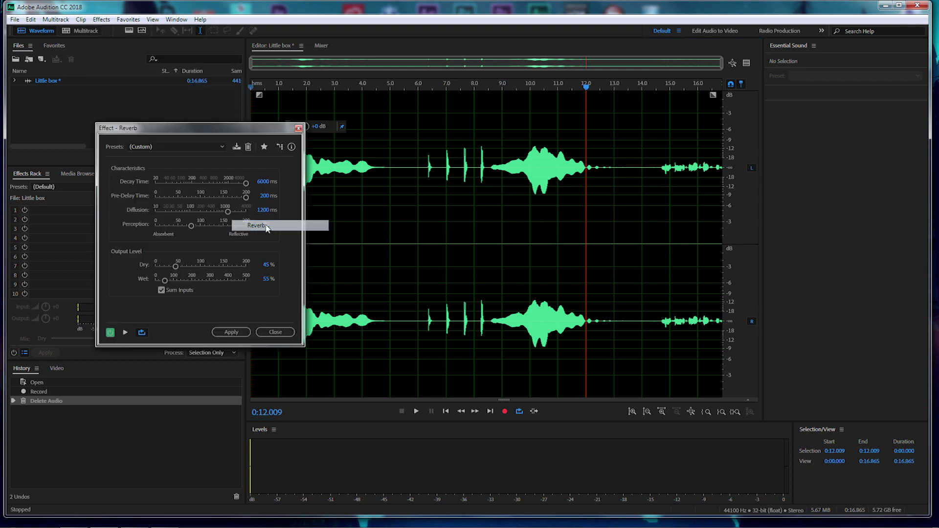
pyautogui.click(221, 148)
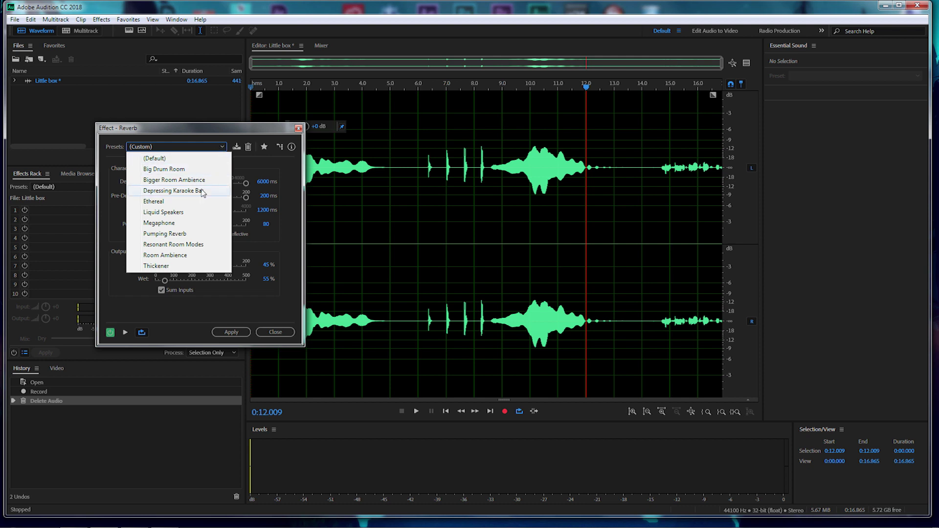
pyautogui.click(161, 223)
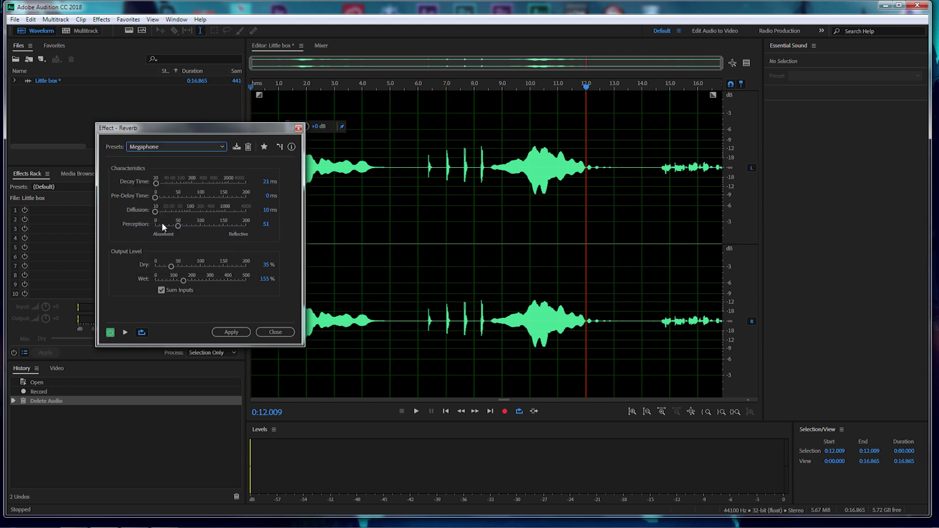
pyautogui.click(126, 333)
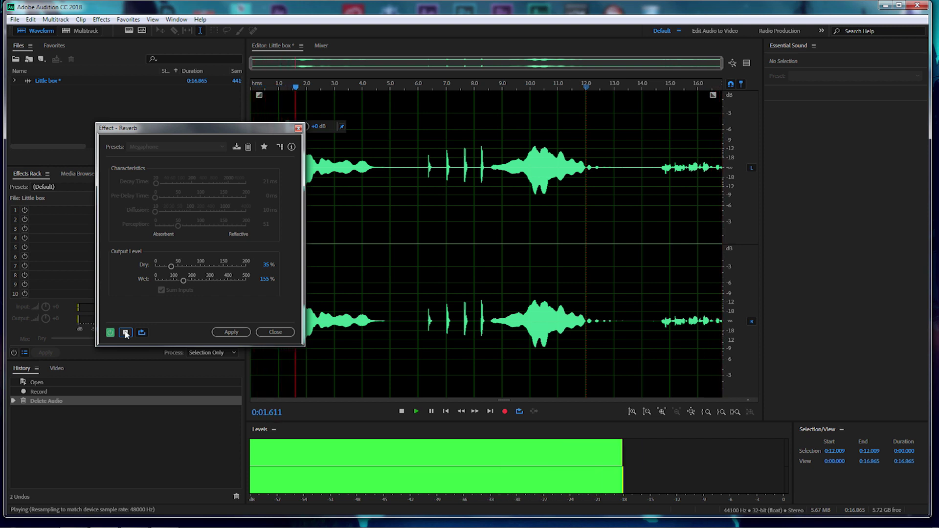
pyautogui.click(125, 333)
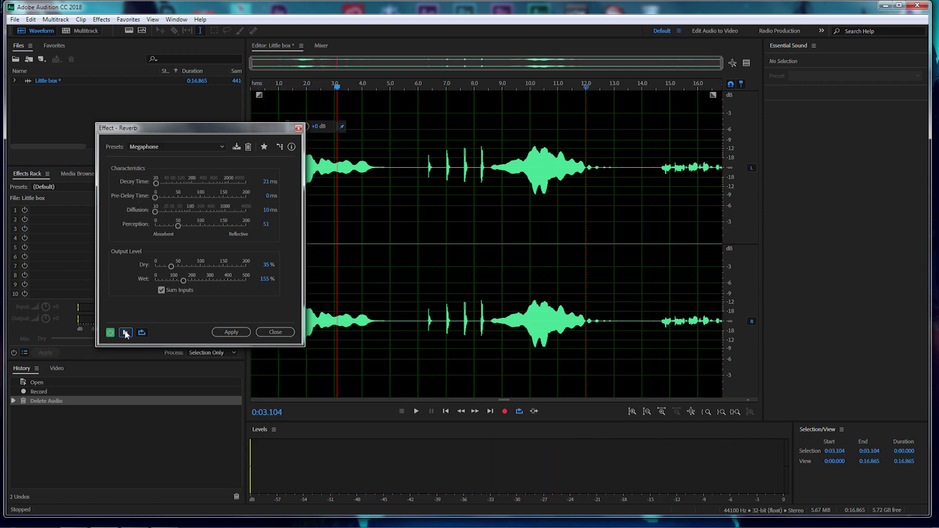
# Load the Ethereal reverb preset and preview it from the beginning of Little box
pyautogui.click(195, 145)
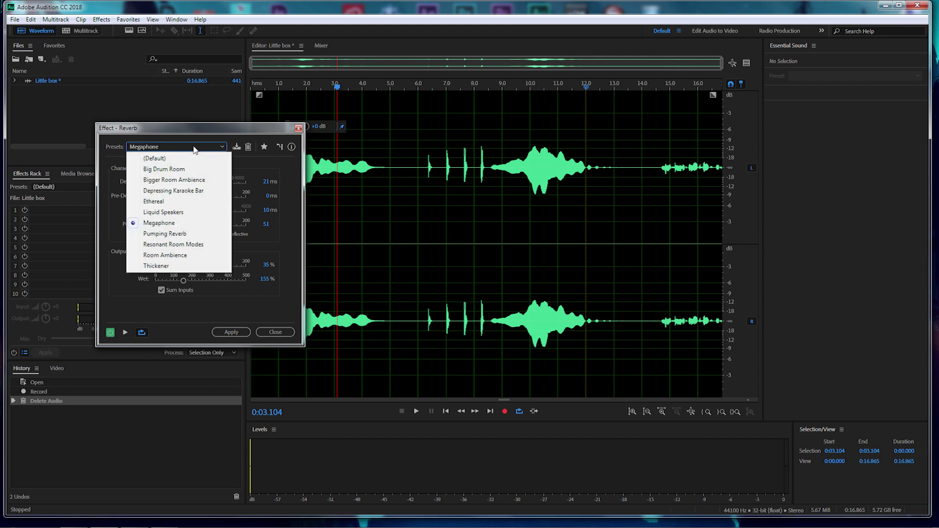
pyautogui.click(179, 202)
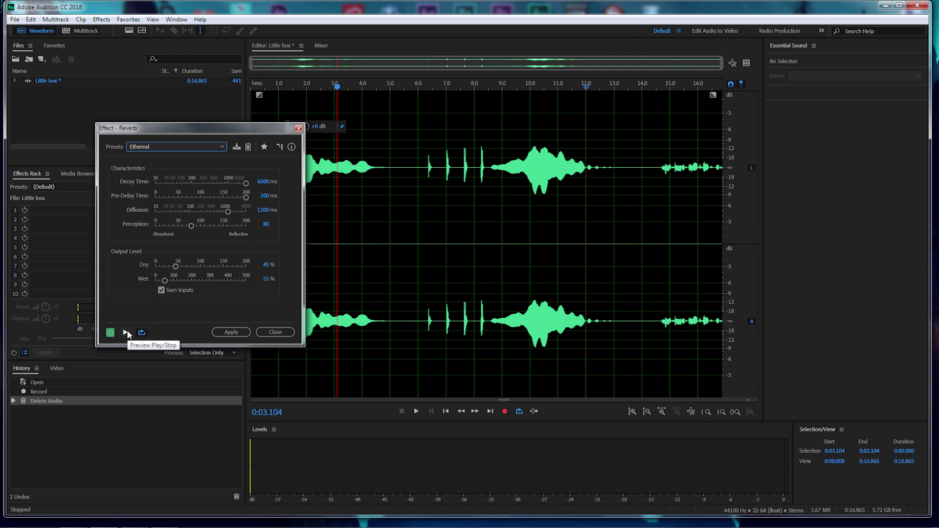
pyautogui.click(276, 93)
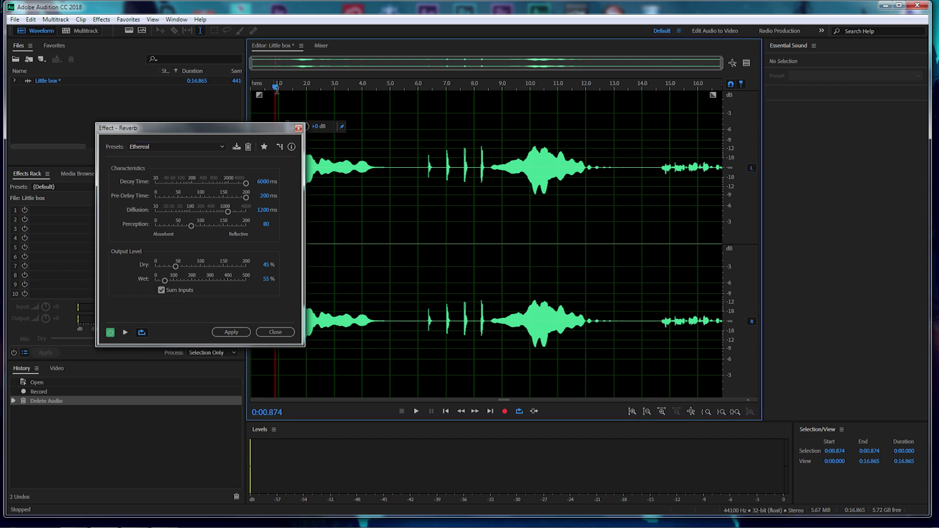
pyautogui.click(258, 111)
pyautogui.click(121, 335)
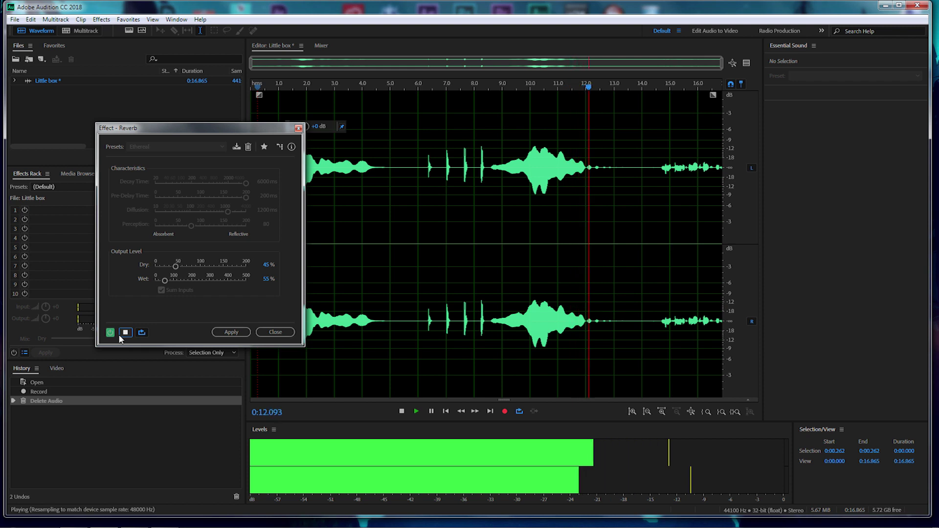
pyautogui.click(125, 333)
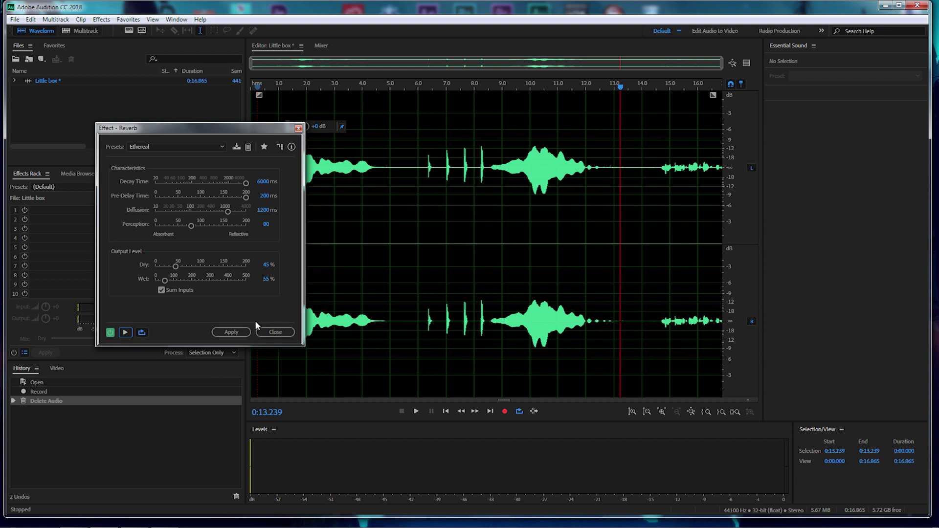
# Apply the Ethereal reverb to the whole recording and deselect the waveform
pyautogui.click(237, 333)
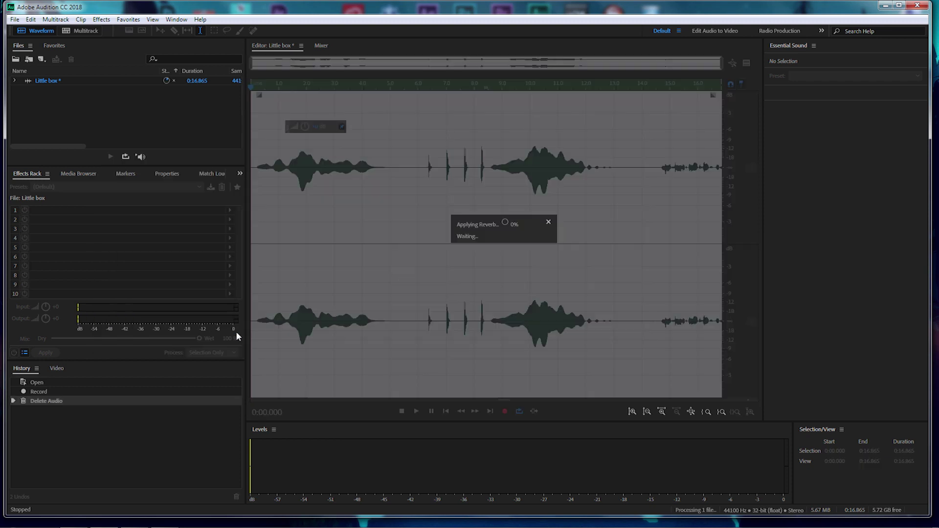
pyautogui.click(254, 321)
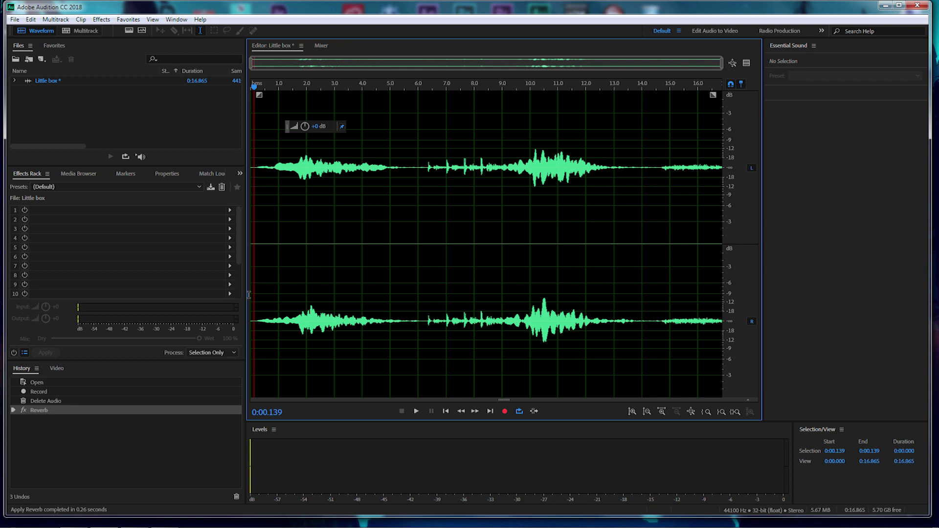
# Save the recording to the Desktop as Little box.mp3 in MP3 format (192 Kbps CBR)
pyautogui.click(12, 21)
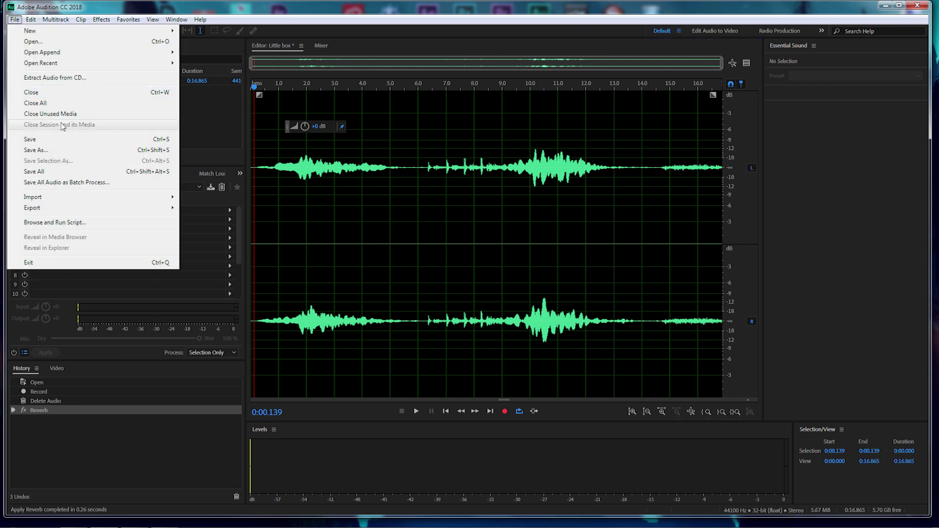
pyautogui.click(57, 150)
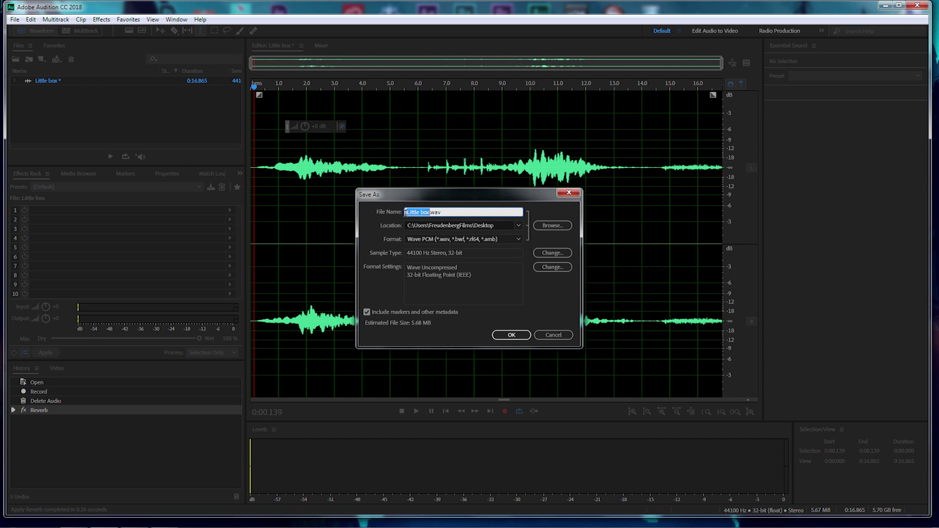
pyautogui.click(443, 239)
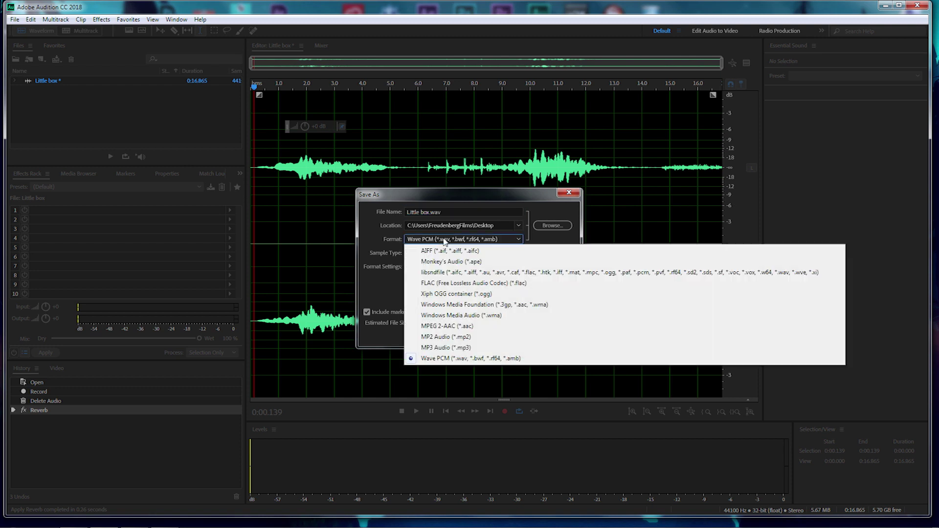
pyautogui.click(462, 348)
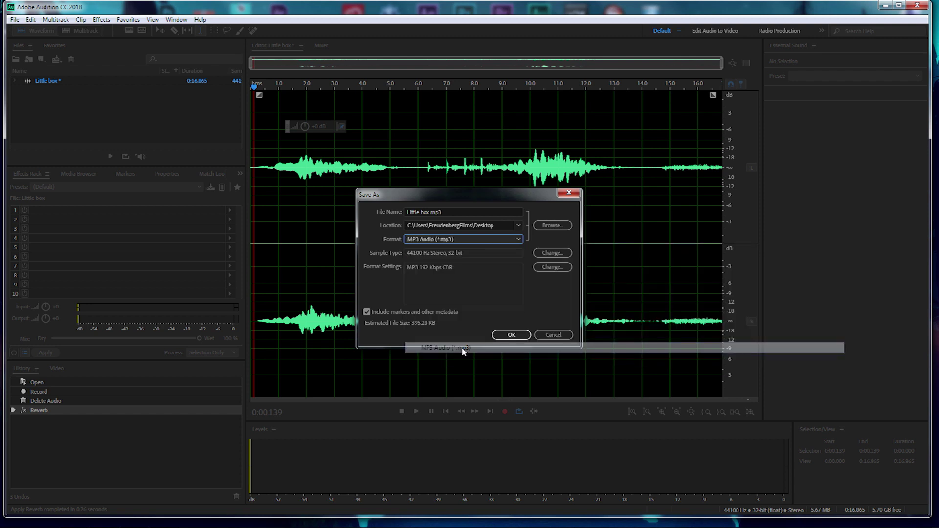
pyautogui.click(512, 336)
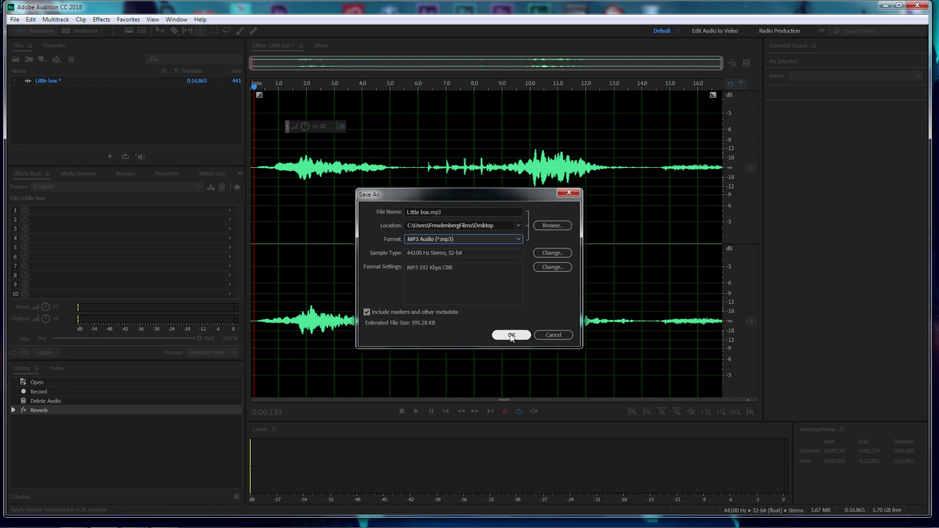
pyautogui.click(511, 335)
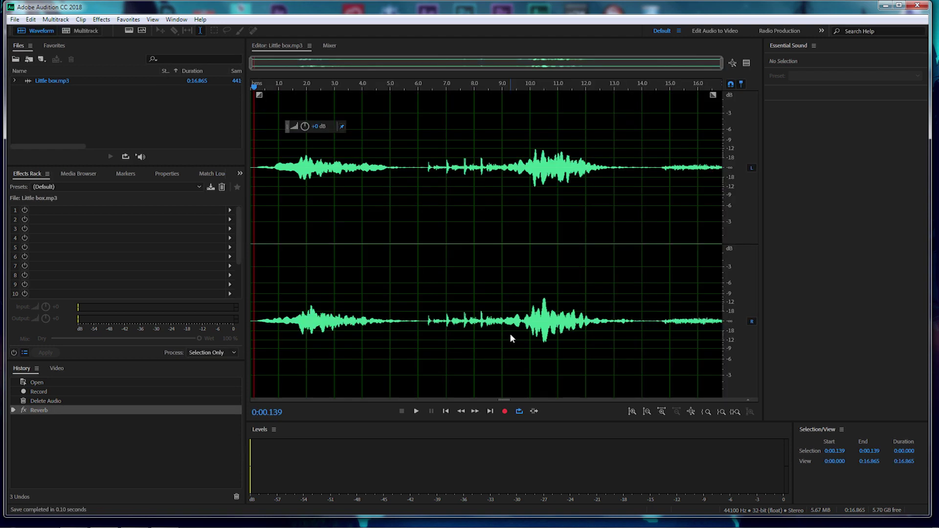
# Create a multitrack session named 'Little Box mix' at 44100 Hz
pyautogui.click(86, 31)
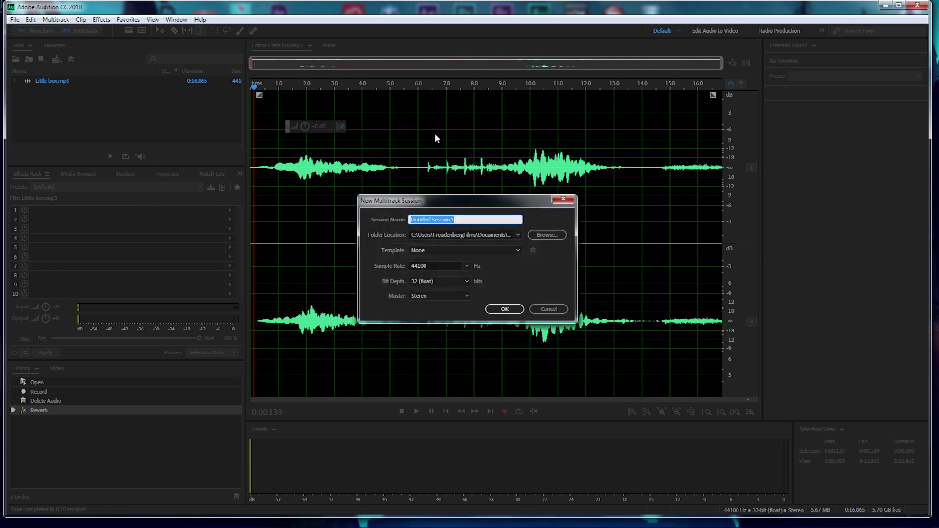
pyautogui.write('Little Box mix')
pyautogui.click(503, 310)
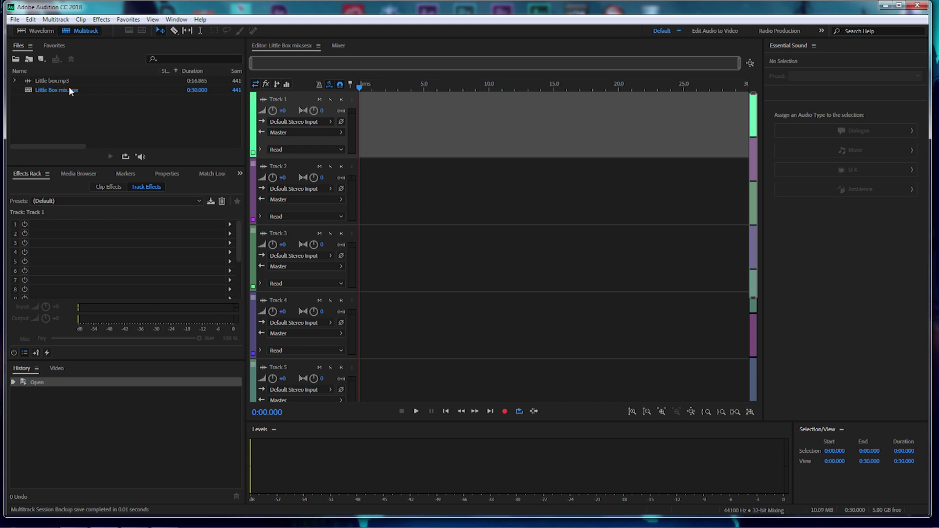
# Place Little box.mp3 on Track 1, cut it at about 6 seconds, and move the second piece to Track 2's start
pyautogui.moveTo(52, 80); pyautogui.dragTo(362, 151)
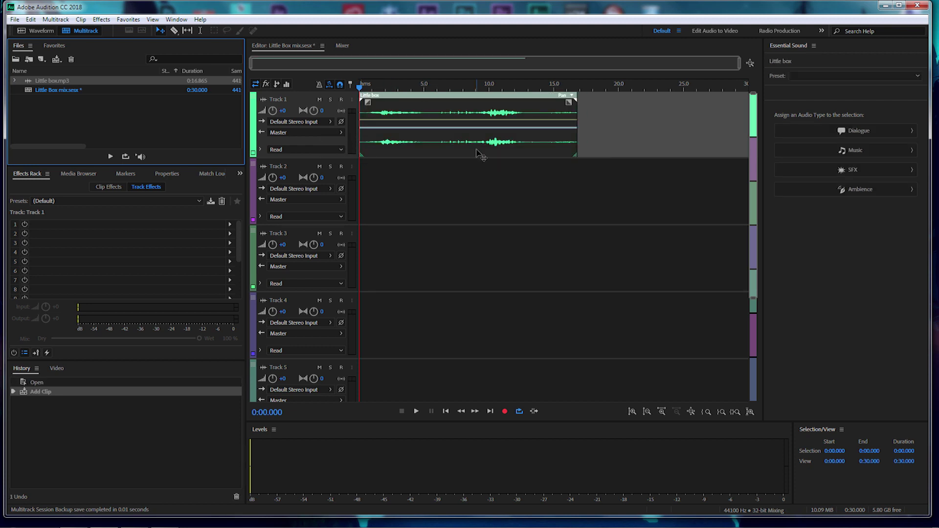
pyautogui.click(175, 33)
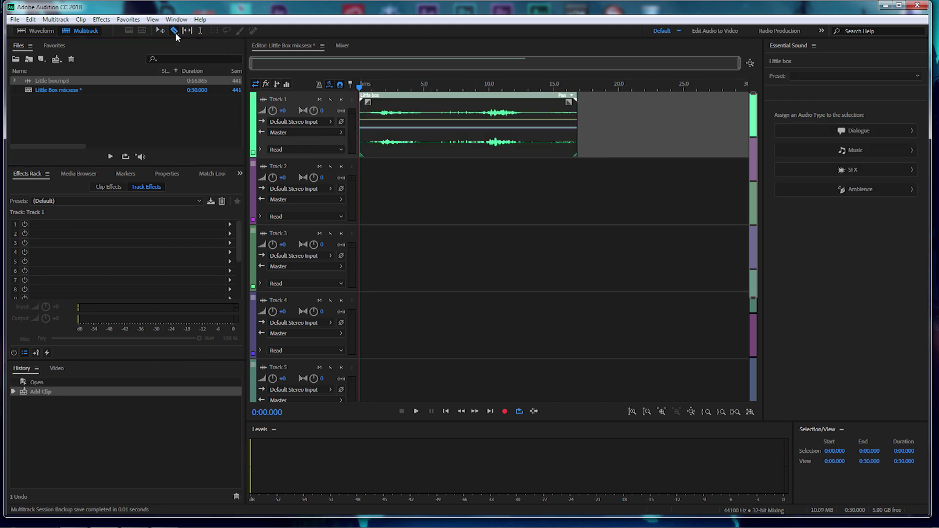
pyautogui.click(437, 125)
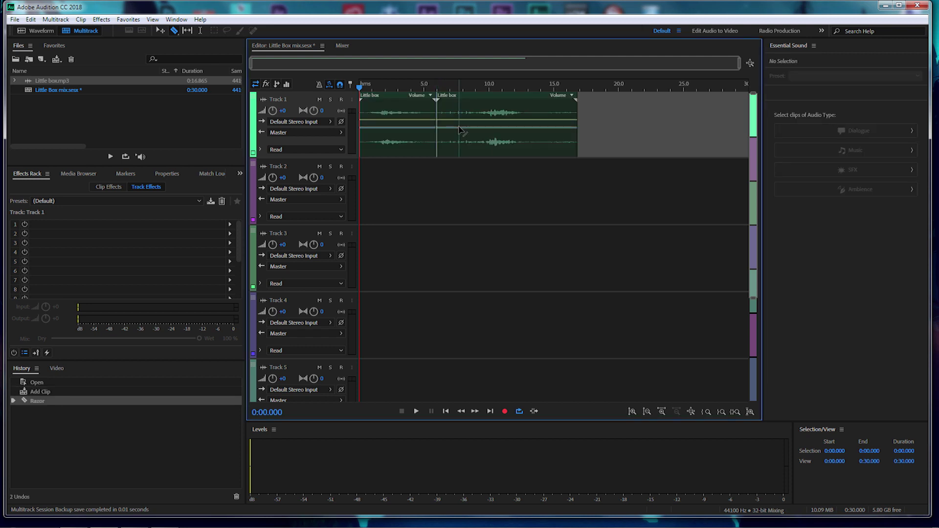
pyautogui.press('v')
pyautogui.moveTo(484, 105); pyautogui.dragTo(401, 181)
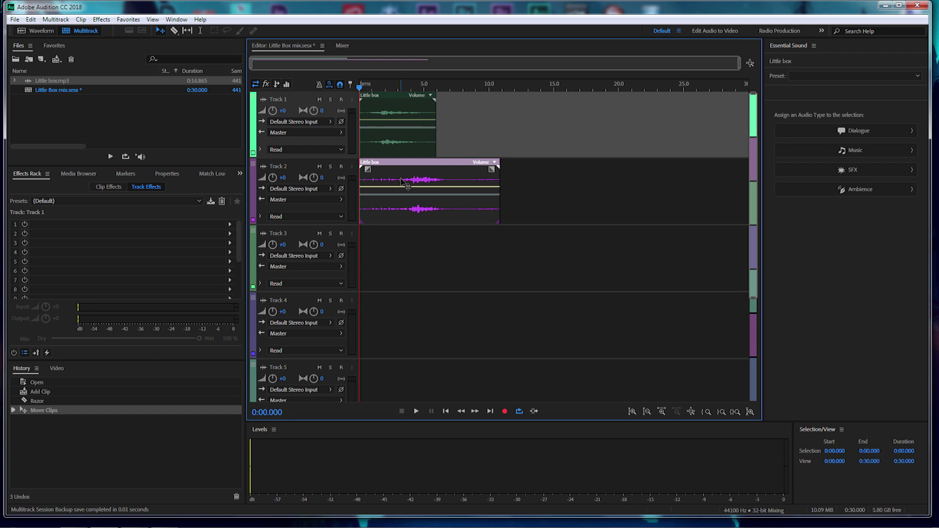
pyautogui.press('space')
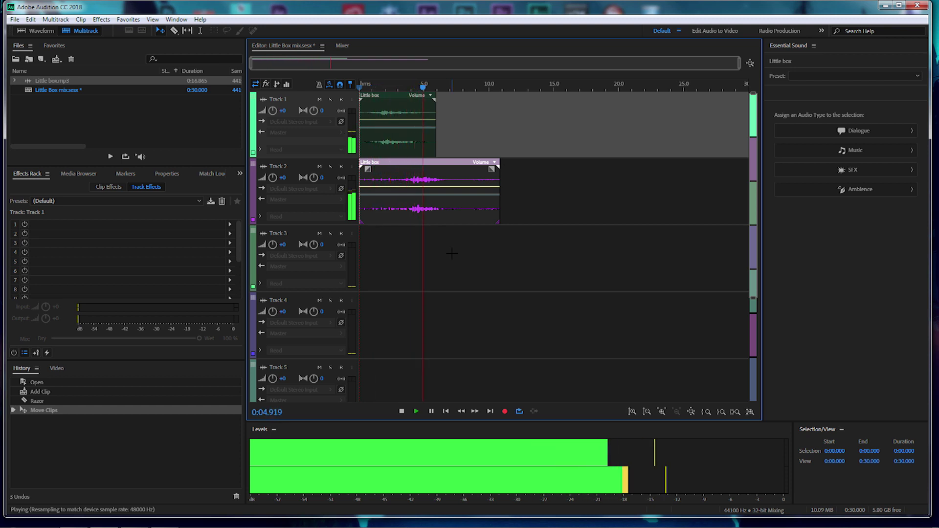
pyautogui.press('space')
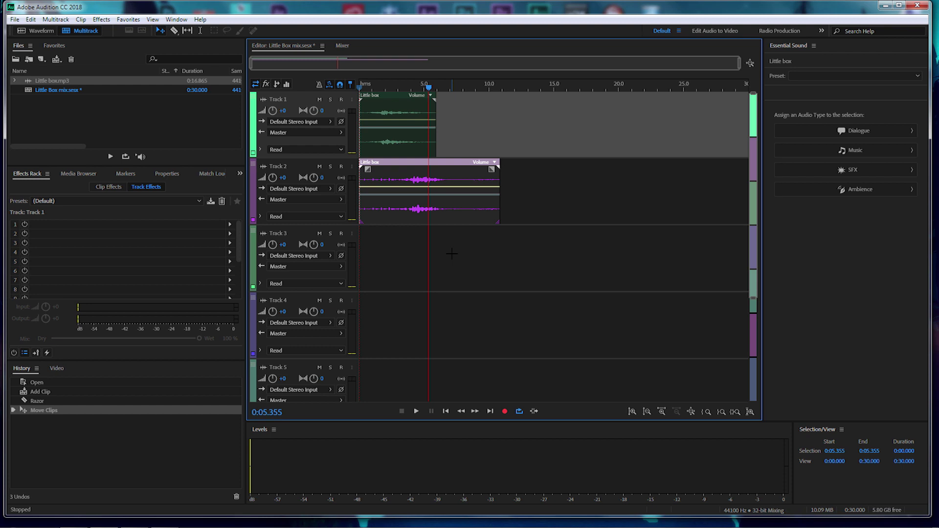